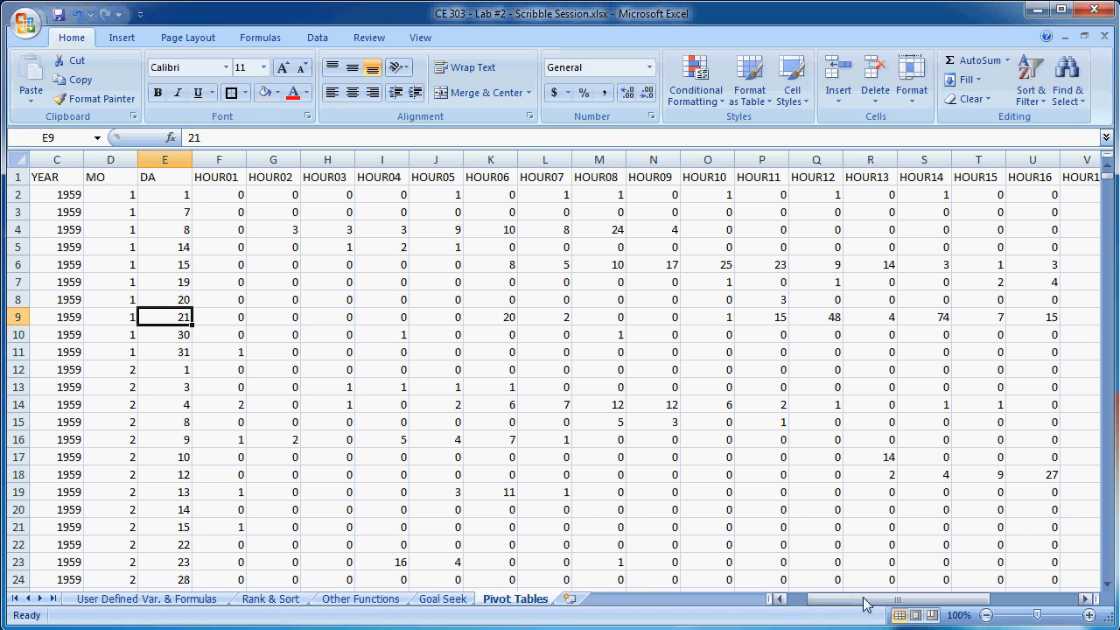
# Examine the rainfall data set's year, month, day, hourly and total columns on the Pivot Tables sheet
pyautogui.moveTo(932, 603); pyautogui.dragTo(829, 601)
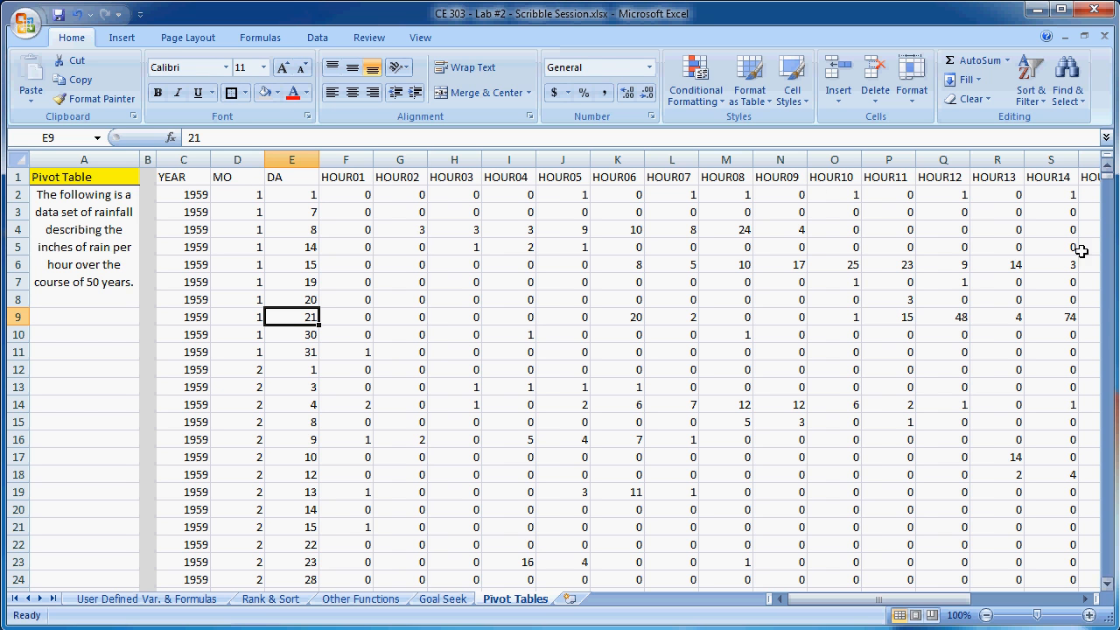
pyautogui.click(184, 196)
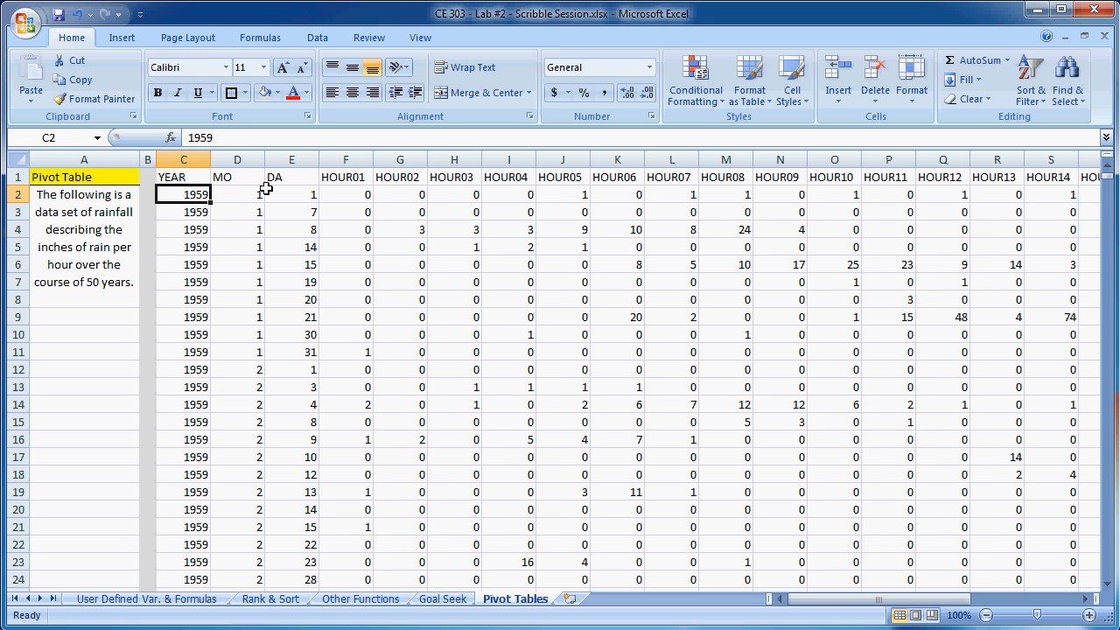
pyautogui.moveTo(1108, 179)
pyautogui.mouseDown()
pyautogui.moveTo(1108, 564)
pyautogui.moveTo(1108, 165)
pyautogui.mouseUp()
pyautogui.click(321, 230)
pyautogui.click(198, 196)
pyautogui.click(252, 196)
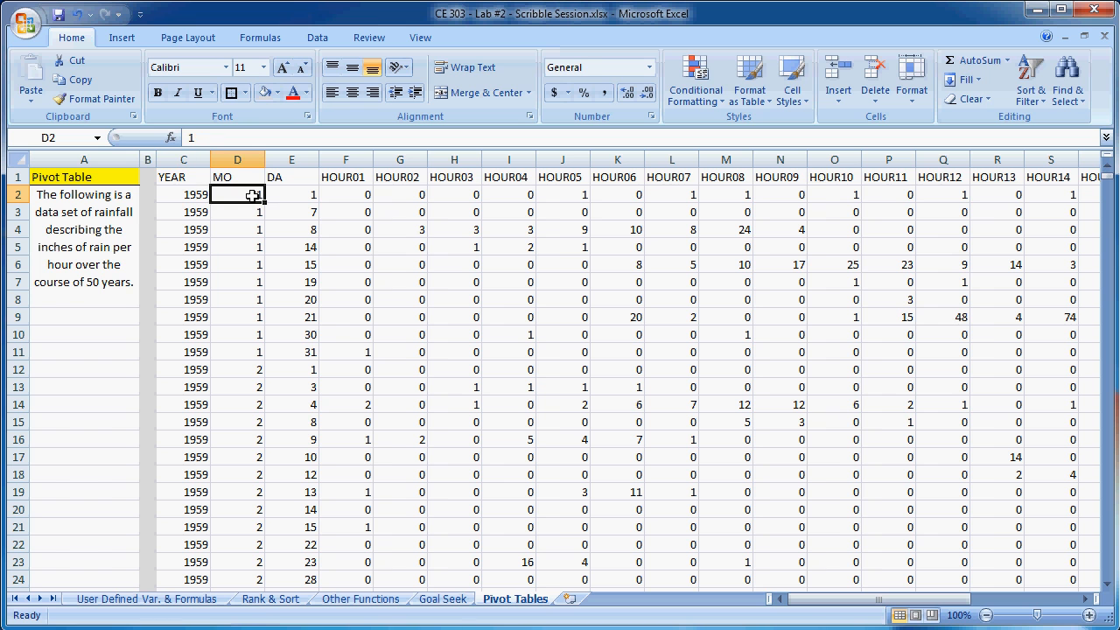
pyautogui.click(296, 196)
pyautogui.moveTo(342, 195); pyautogui.dragTo(911, 195)
pyautogui.click(983, 192)
pyautogui.moveTo(986, 600); pyautogui.dragTo(799, 601)
pyautogui.click(363, 383)
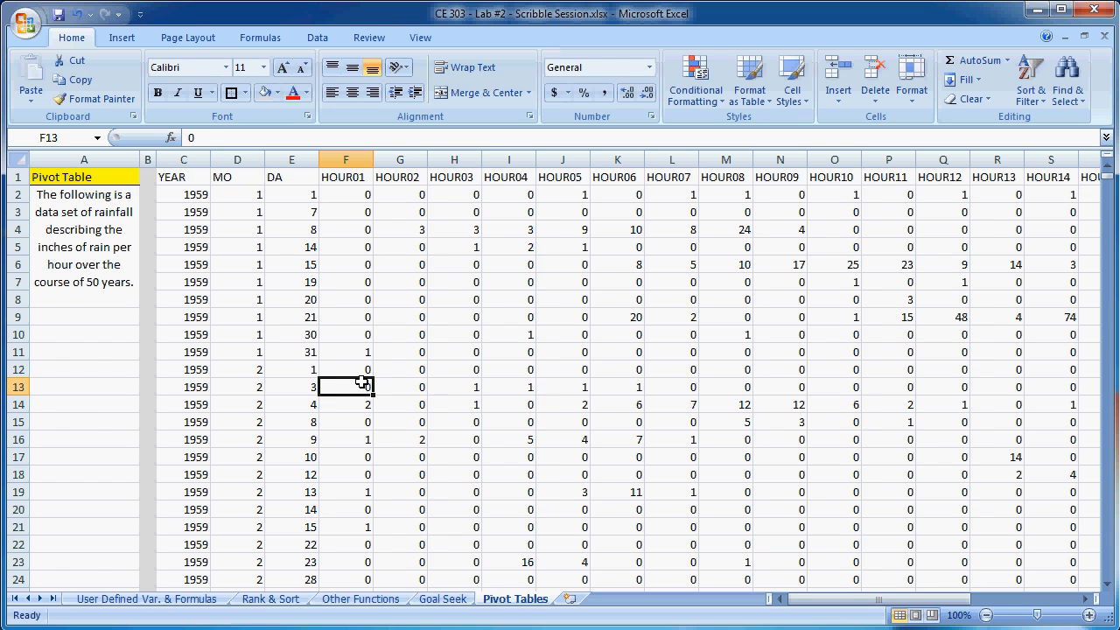
# Create a PivotTable on a new worksheet from the entire rainfall table, range C1:AD6732, including its header row
pyautogui.click(191, 178)
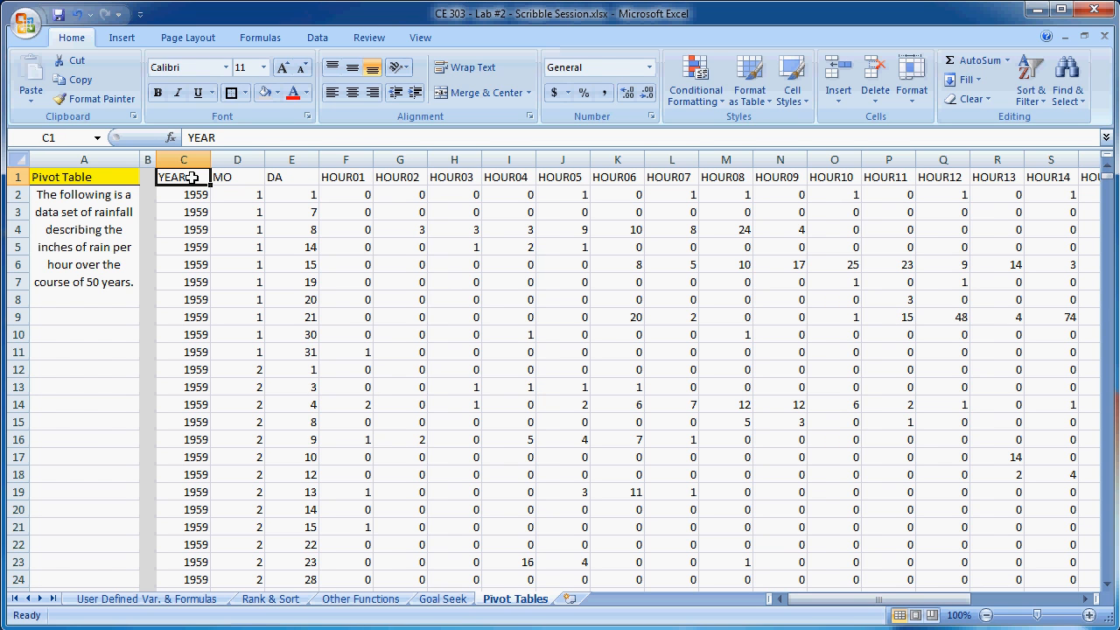
pyautogui.click(120, 41)
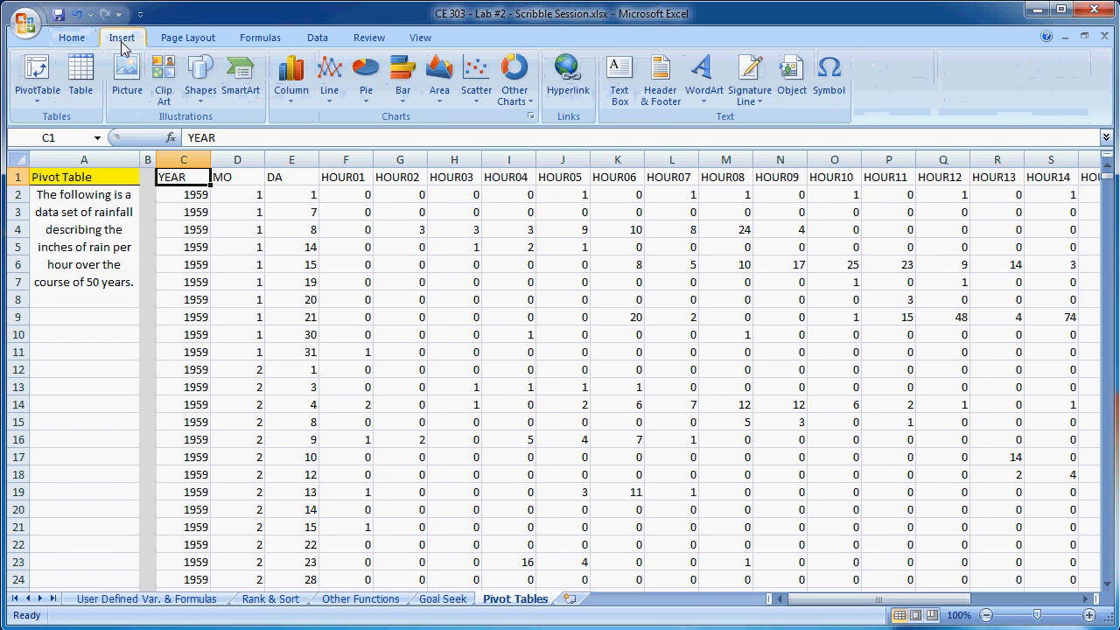
pyautogui.click(41, 98)
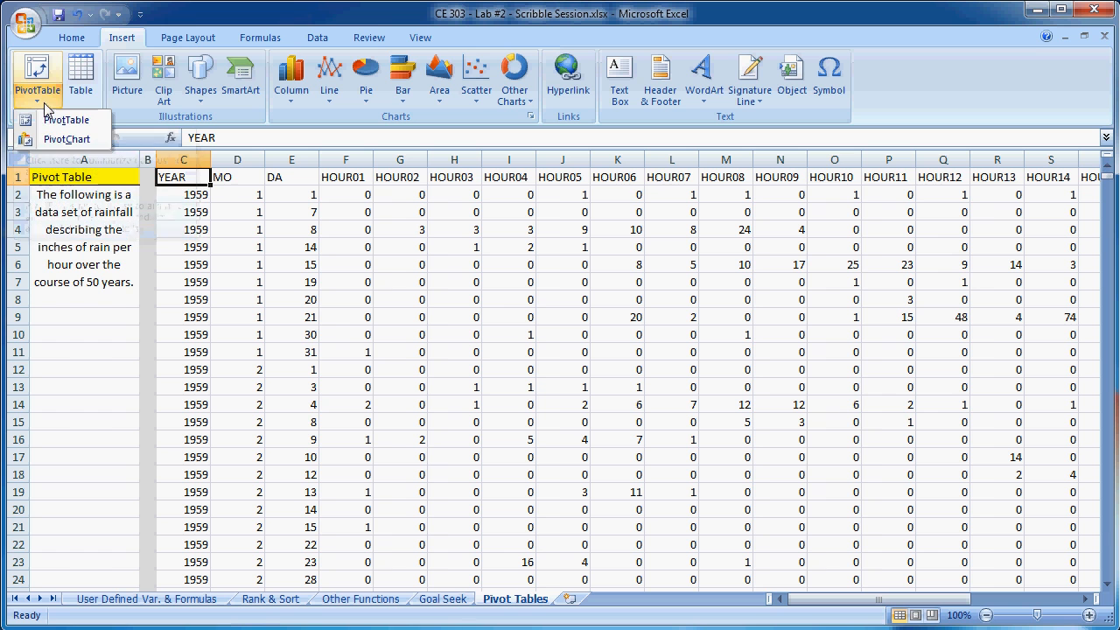
pyautogui.click(339, 247)
pyautogui.click(303, 246)
pyautogui.click(182, 178)
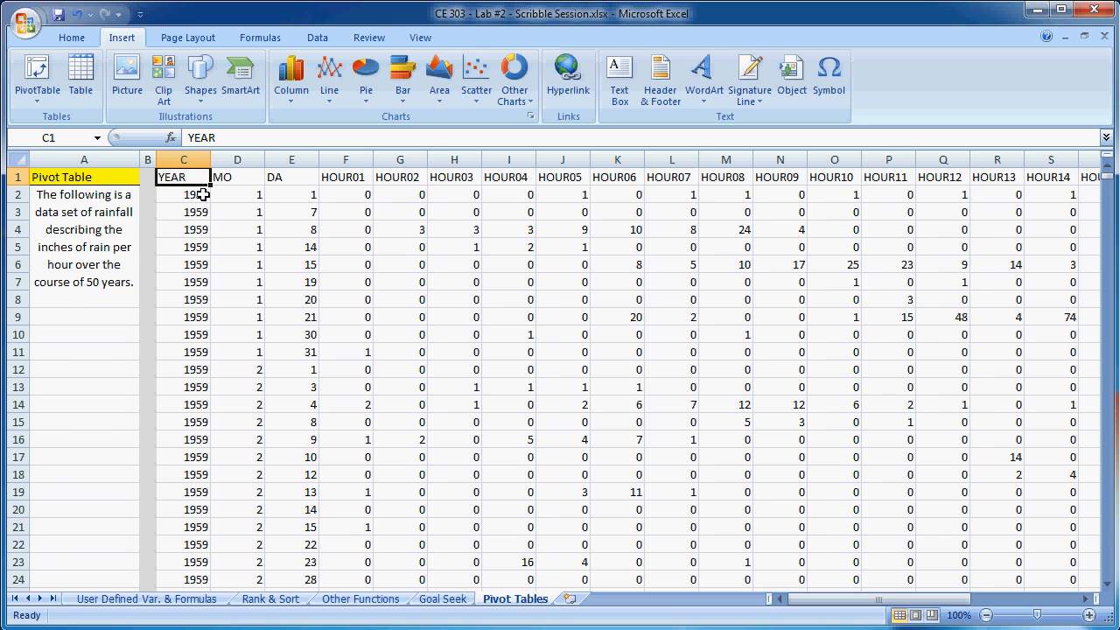
pyautogui.keyDown('shift'); pyautogui.doubleClick(182, 185); pyautogui.keyUp('shift')
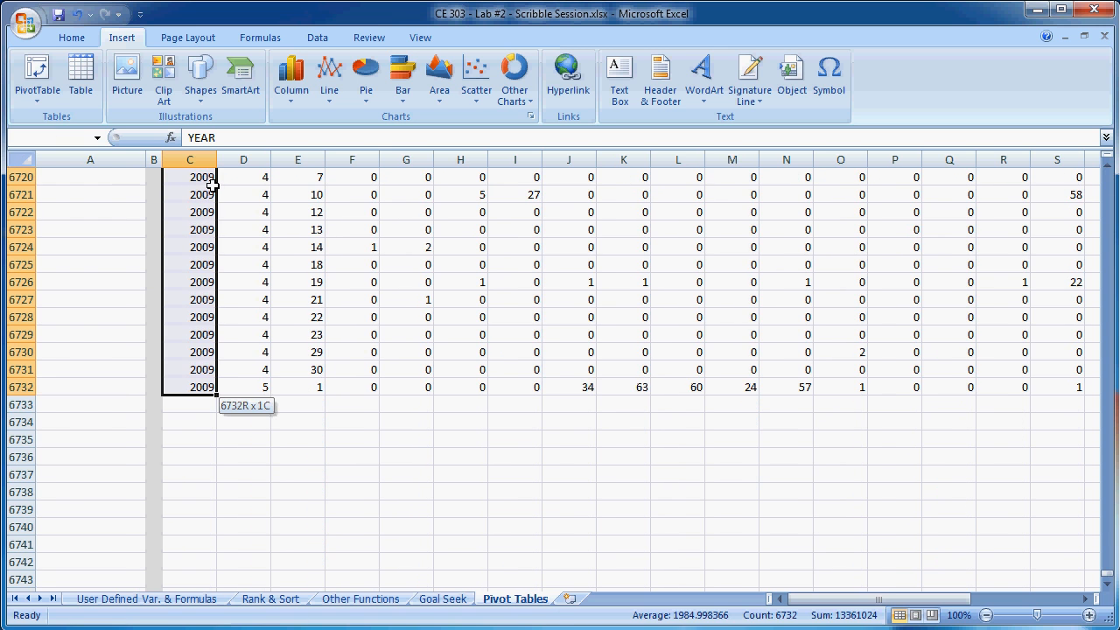
pyautogui.keyDown('shift'); pyautogui.doubleClick(218, 193); pyautogui.keyUp('shift')
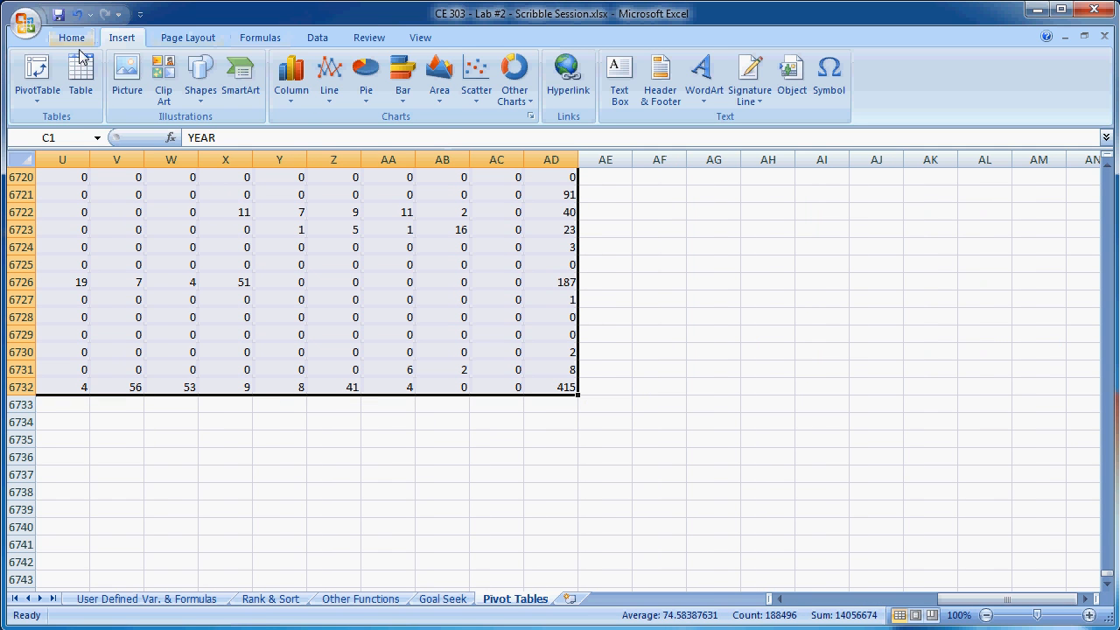
pyautogui.click(40, 97)
pyautogui.click(53, 118)
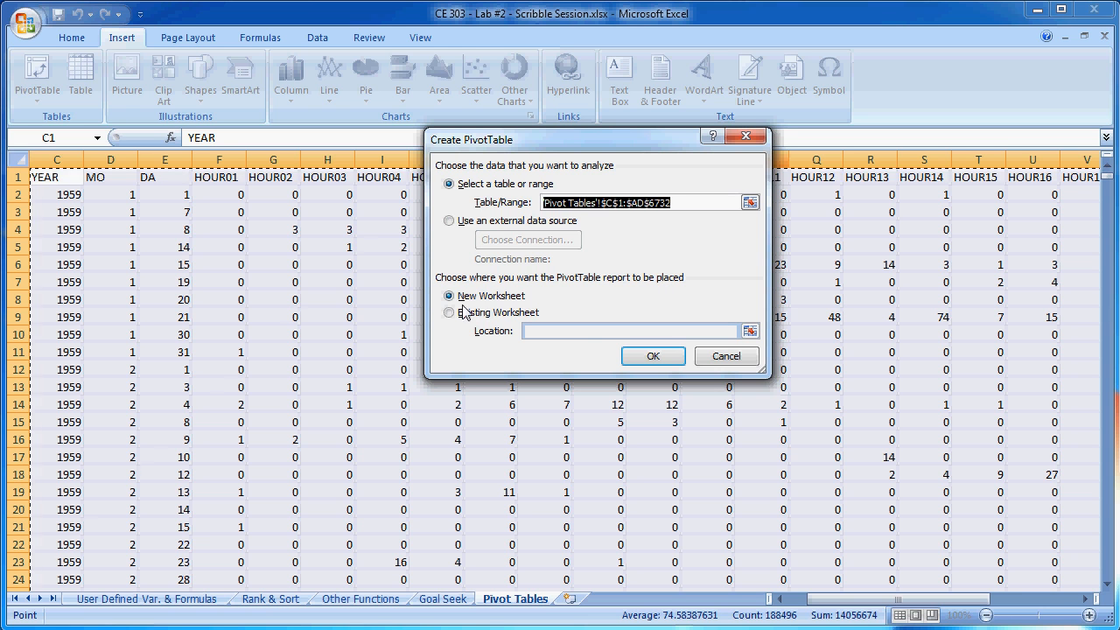
pyautogui.click(654, 357)
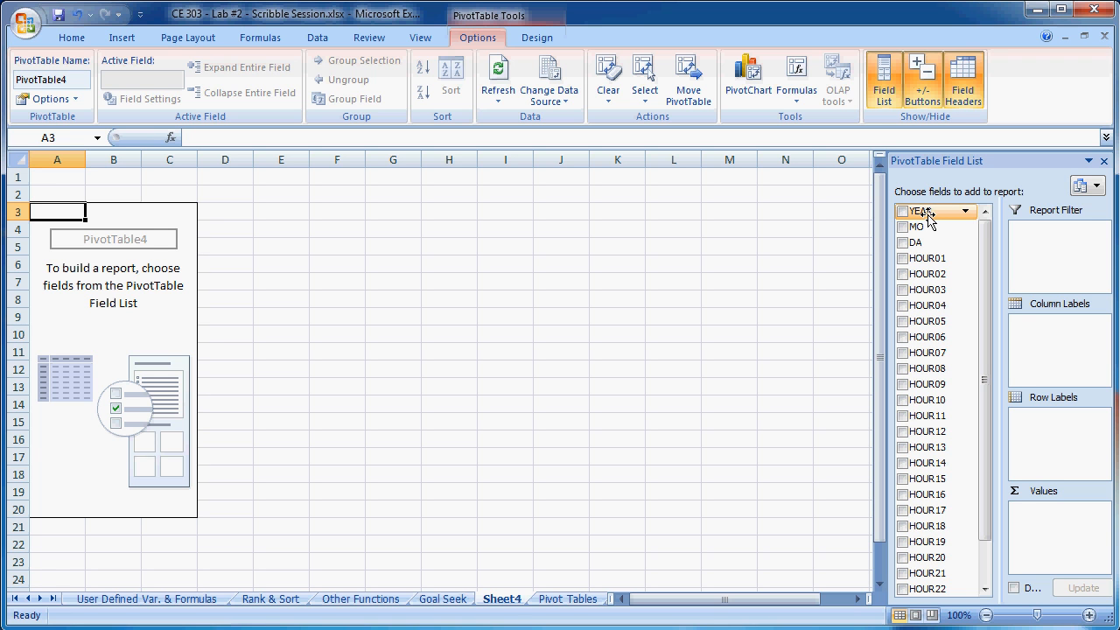
# Lay out the pivot table with YEAR as row labels, MO as column labels and the sum of TOTAL as values
pyautogui.moveTo(927, 217); pyautogui.dragTo(1039, 429)
pyautogui.moveTo(916, 228); pyautogui.dragTo(1042, 328)
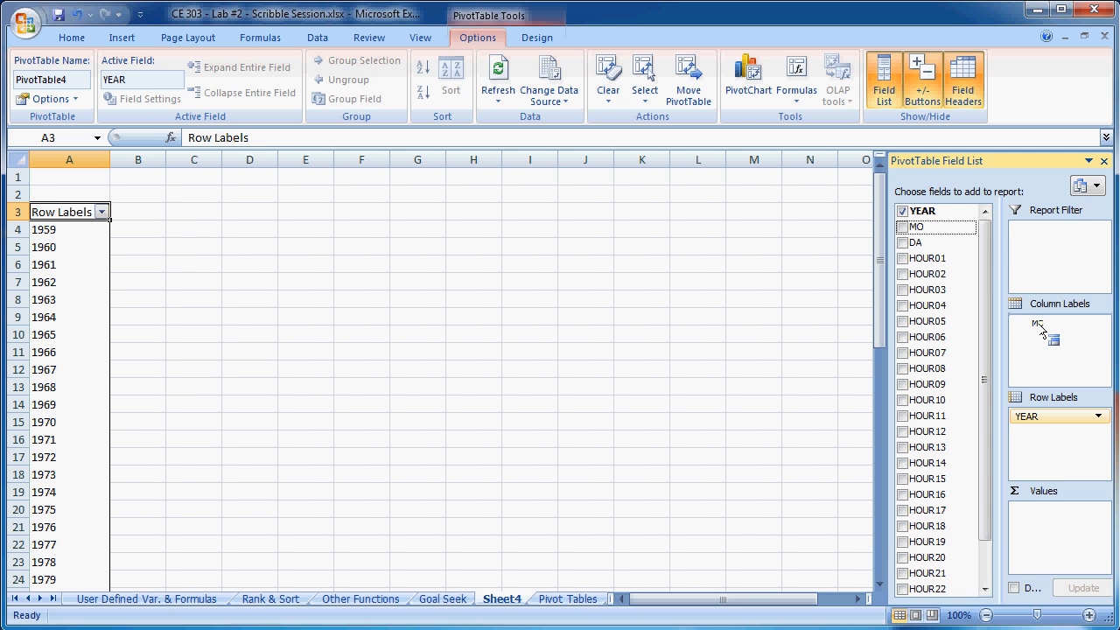
pyautogui.moveTo(1041, 328); pyautogui.dragTo(1039, 324)
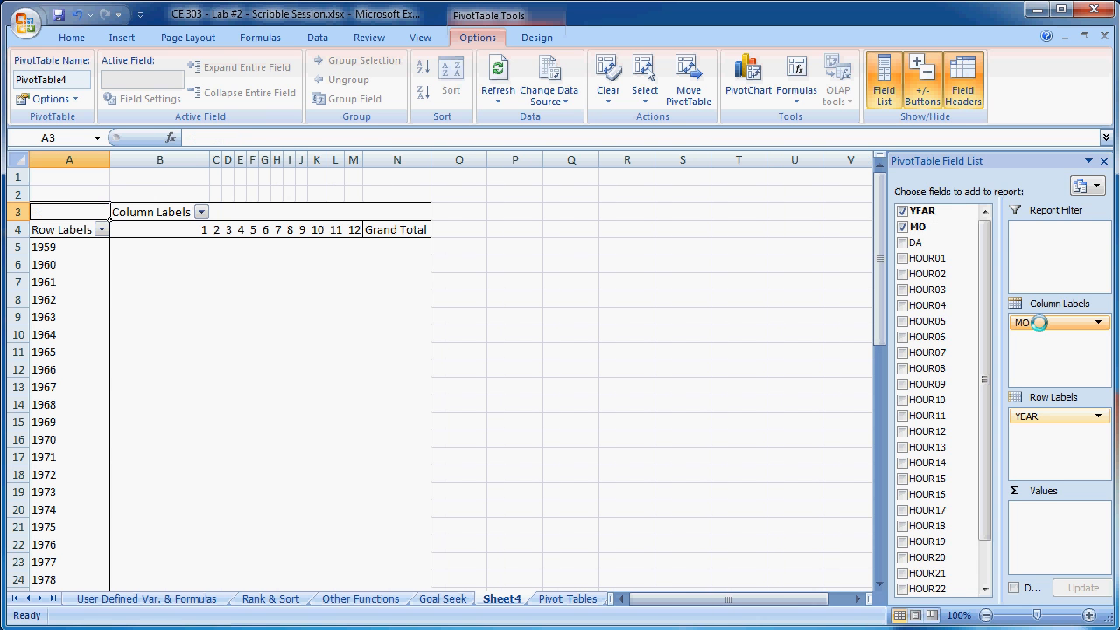
pyautogui.click(59, 248)
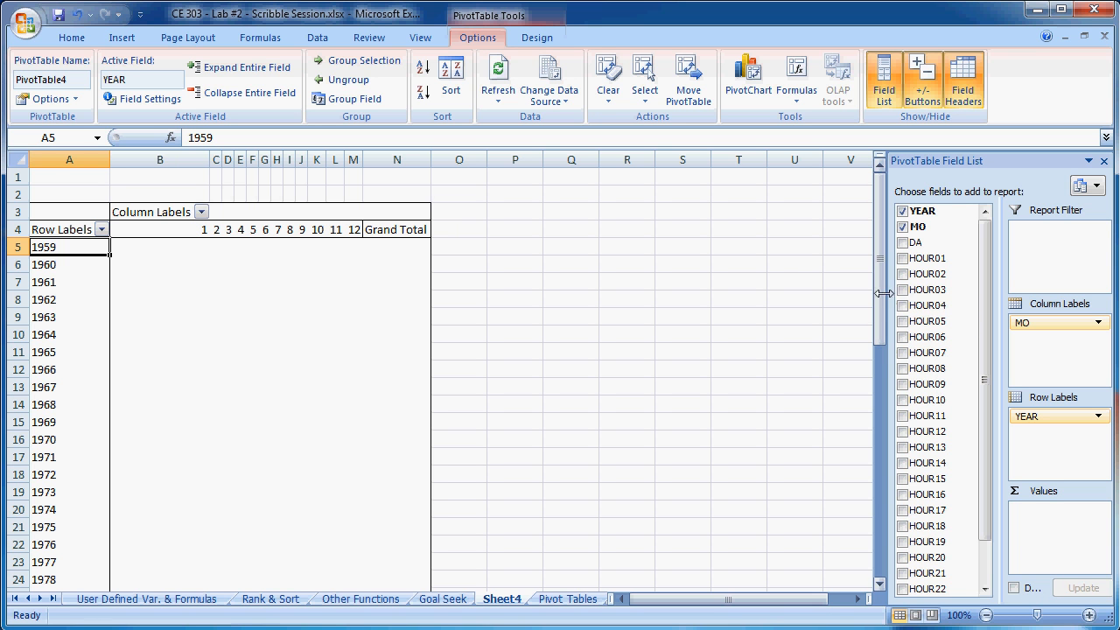
pyautogui.moveTo(879, 286); pyautogui.dragTo(864, 243)
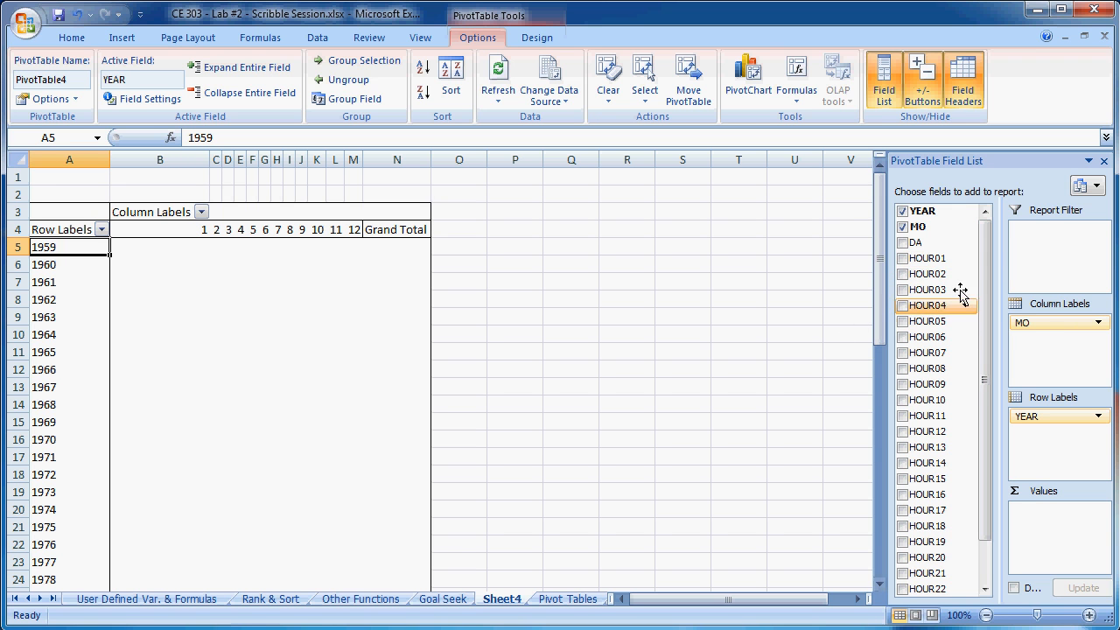
pyautogui.scroll(-1, 990, 256)
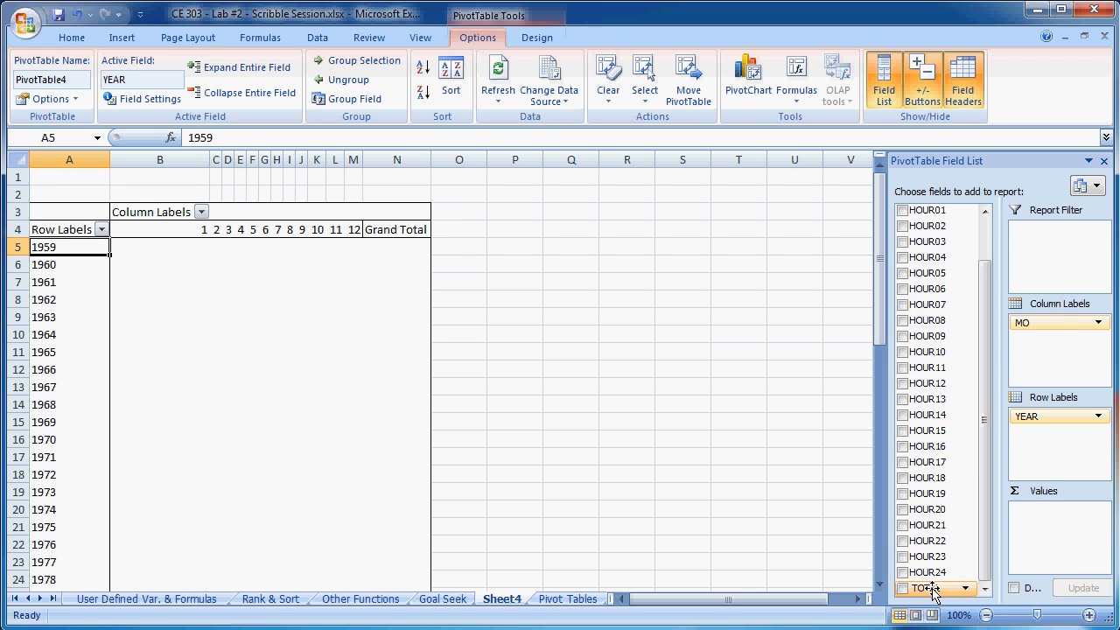
pyautogui.moveTo(931, 591); pyautogui.dragTo(1013, 525)
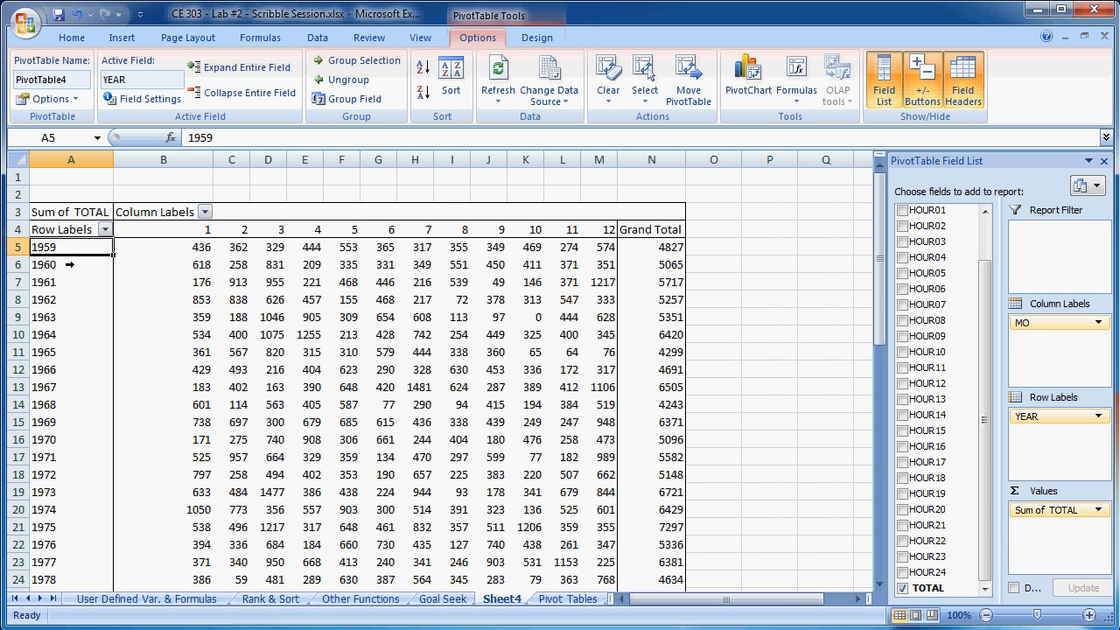
# Examine the monthly rainfall sums and the grand total for 1972 in the pivot table
pyautogui.moveTo(445, 423)
pyautogui.click(37, 474)
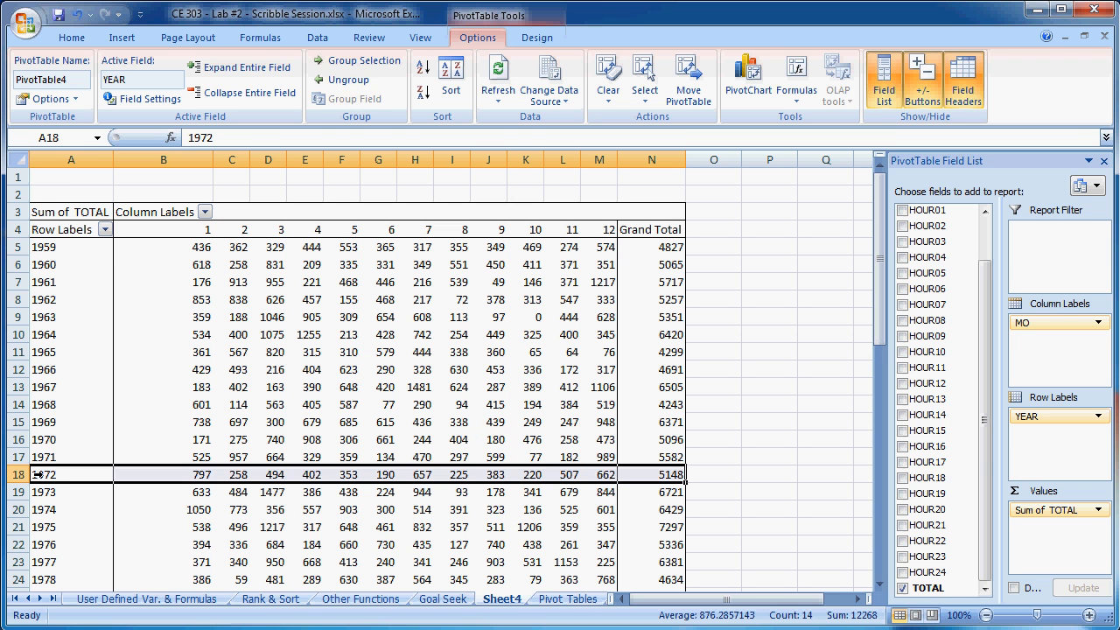
pyautogui.click(346, 473)
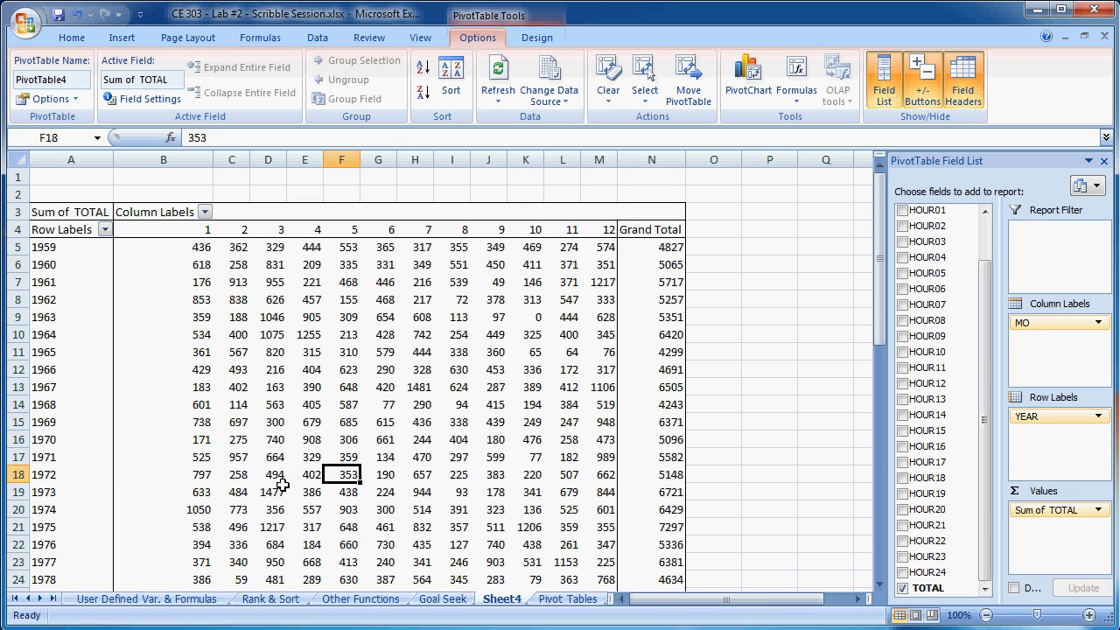
pyautogui.moveTo(349, 477)
pyautogui.click(671, 475)
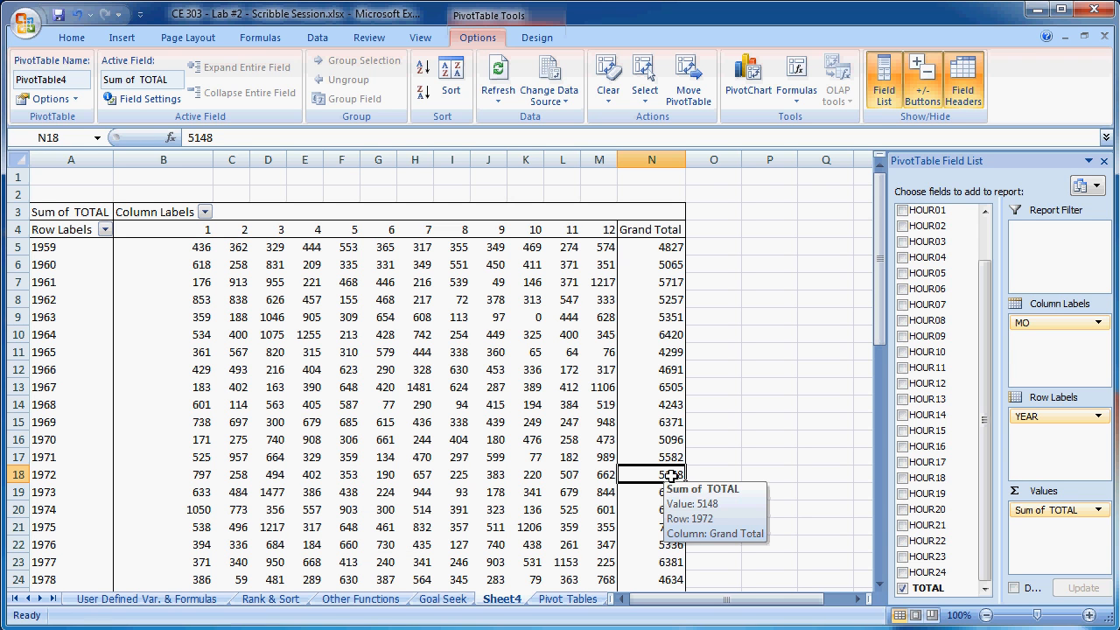
pyautogui.moveTo(680, 505)
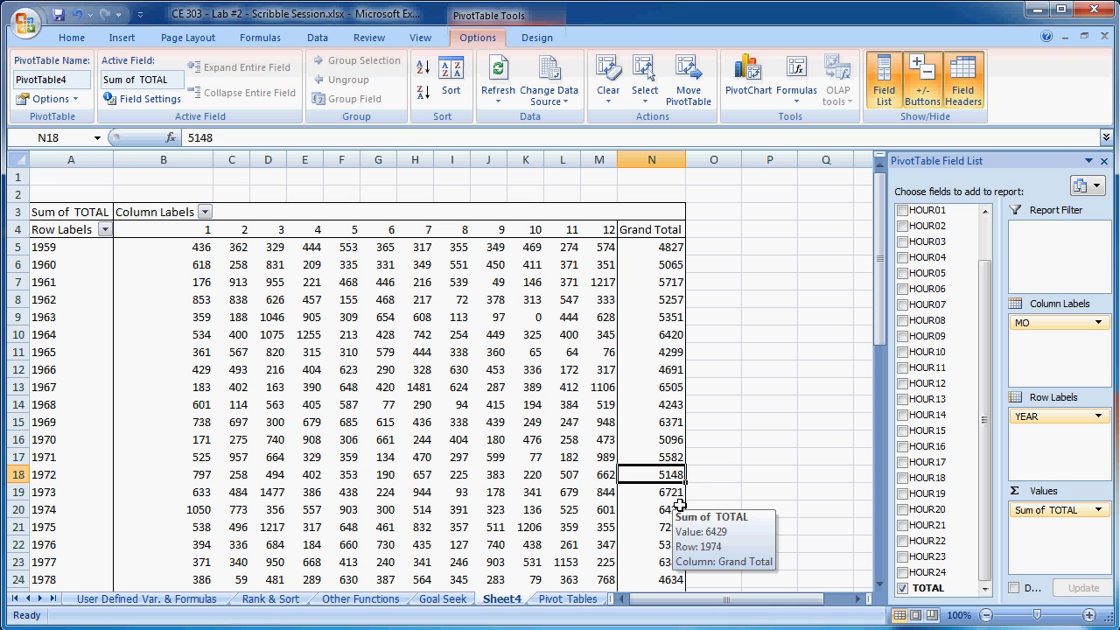
pyautogui.click(761, 423)
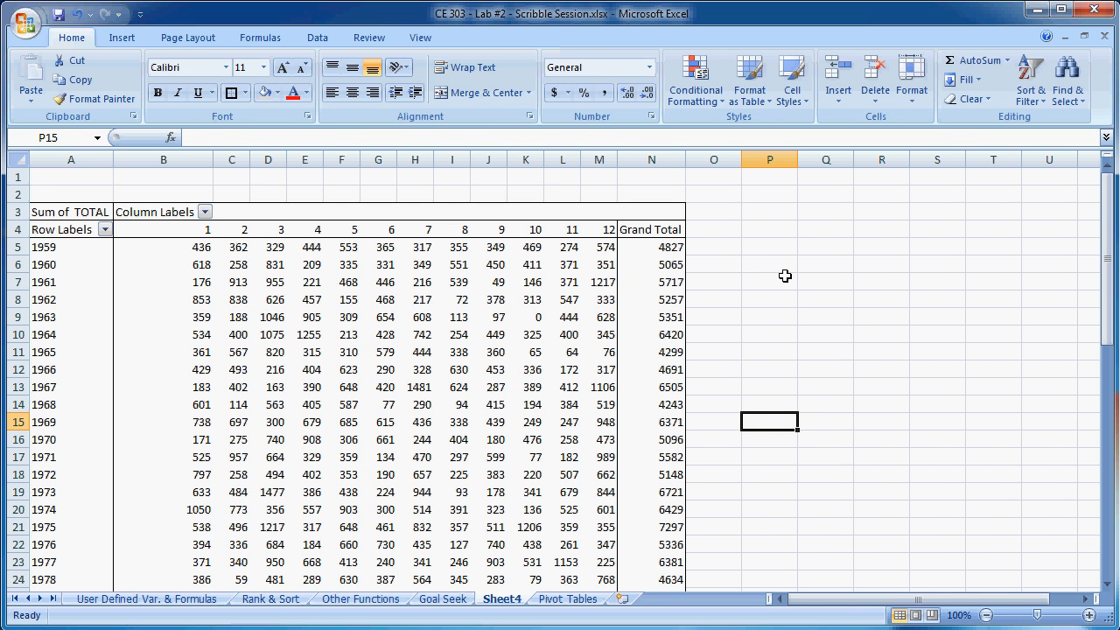
# Sort the pivot table's years from largest to smallest and return them to smallest to largest
pyautogui.click(105, 230)
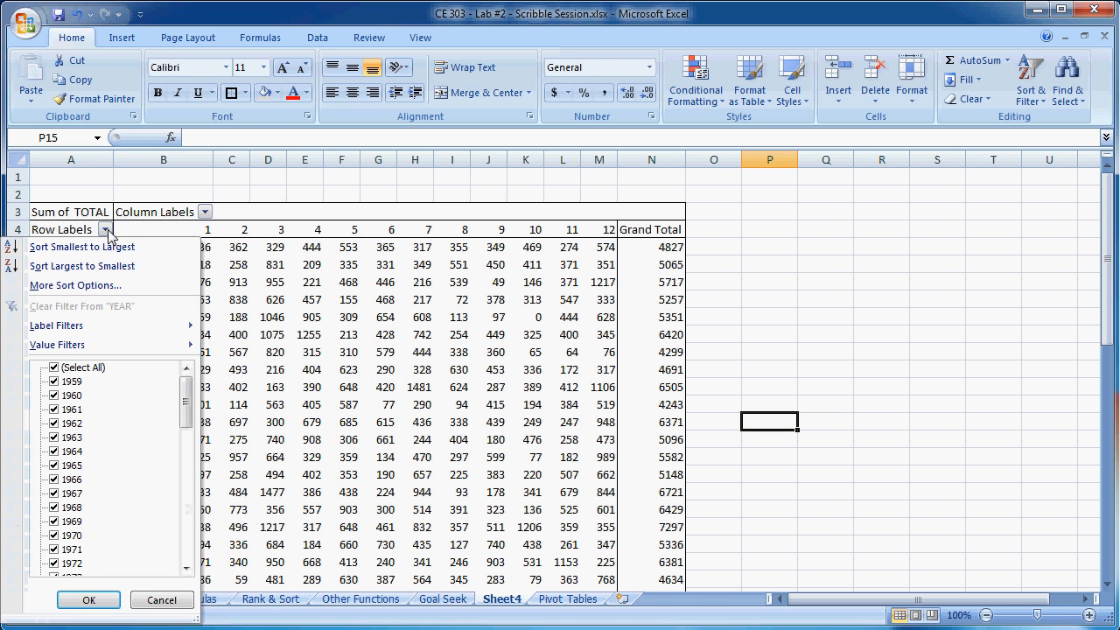
pyautogui.click(103, 248)
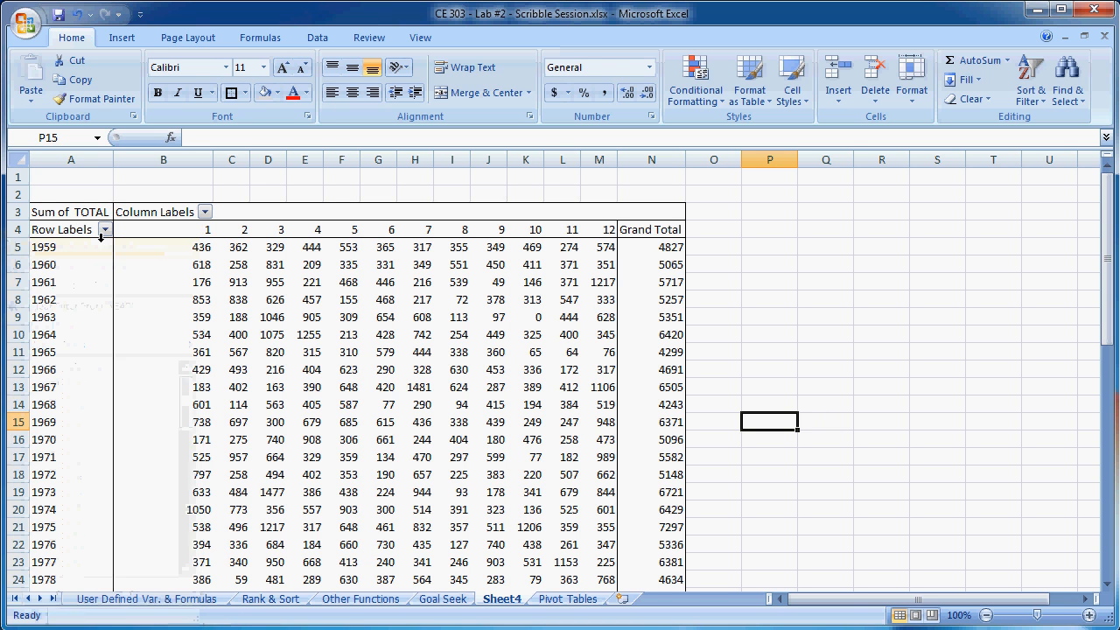
pyautogui.click(105, 229)
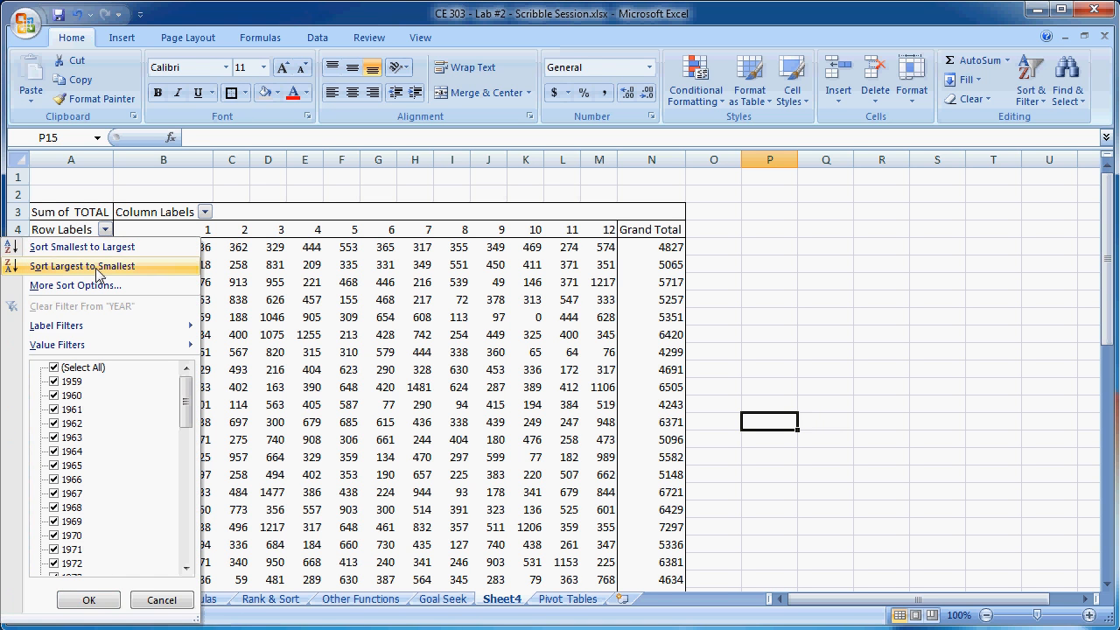
pyautogui.click(99, 270)
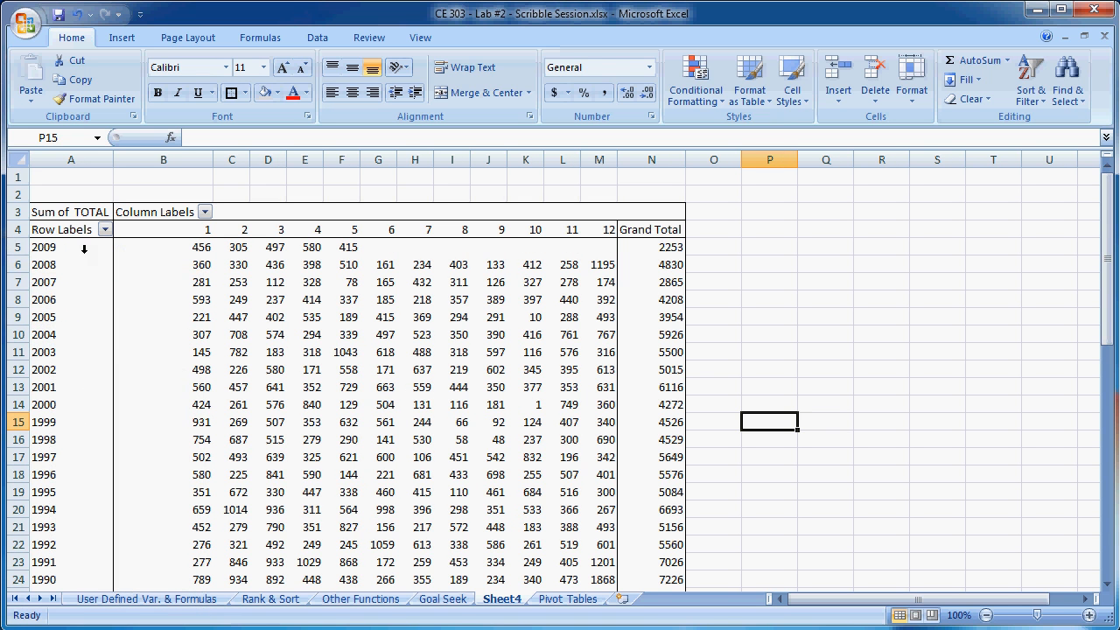
pyautogui.click(104, 230)
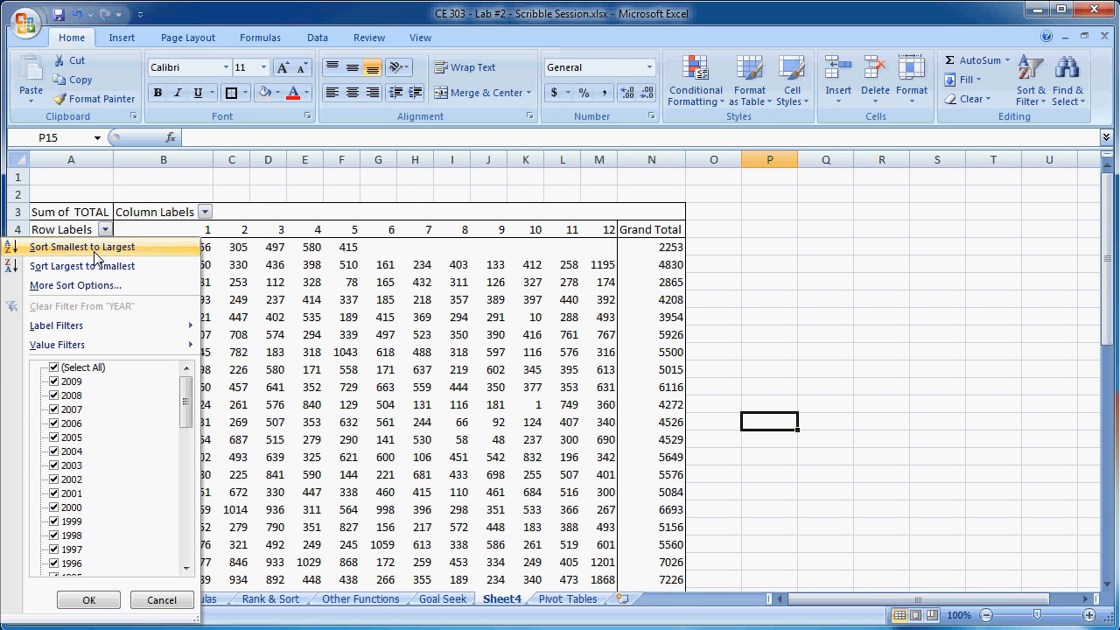
pyautogui.click(97, 247)
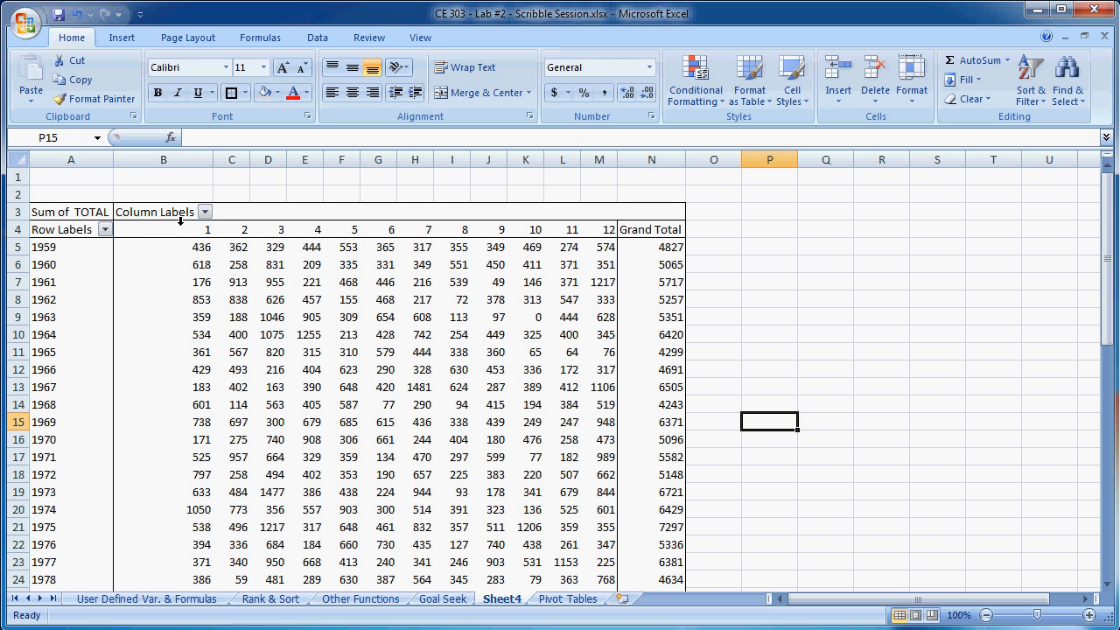
# Sort the pivot table's month columns from largest to smallest and return them to smallest to largest
pyautogui.click(204, 214)
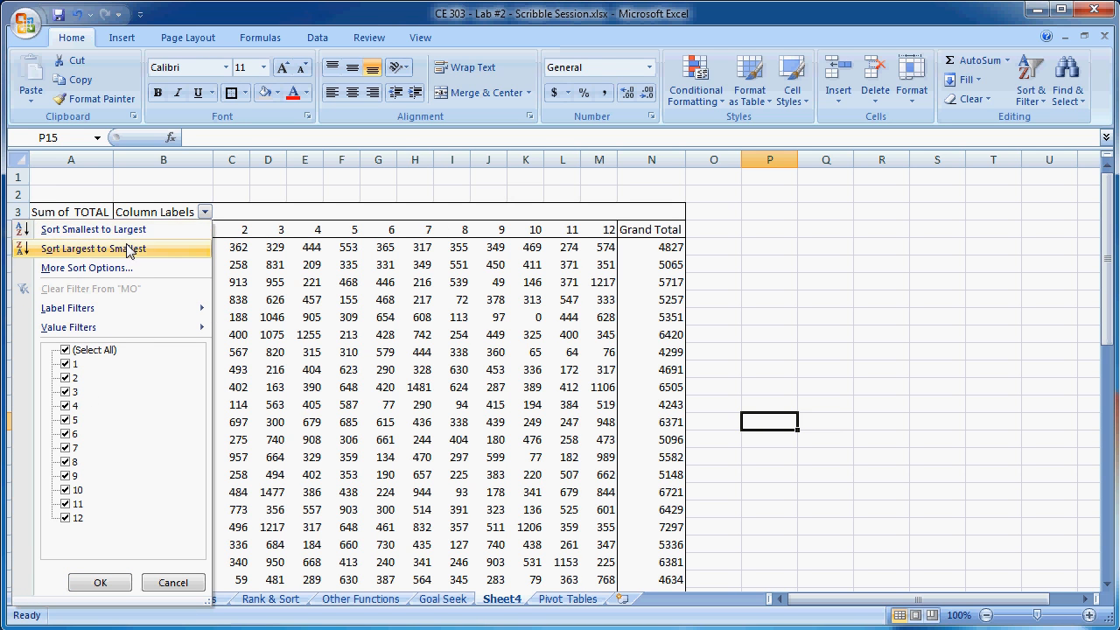
pyautogui.click(131, 247)
pyautogui.click(206, 214)
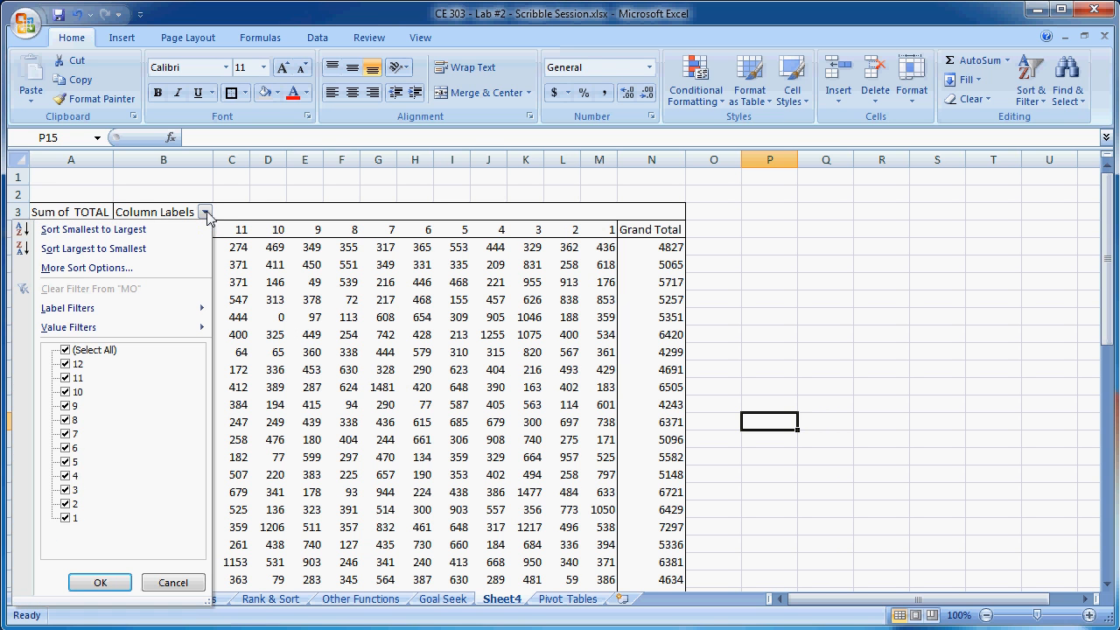
pyautogui.click(186, 228)
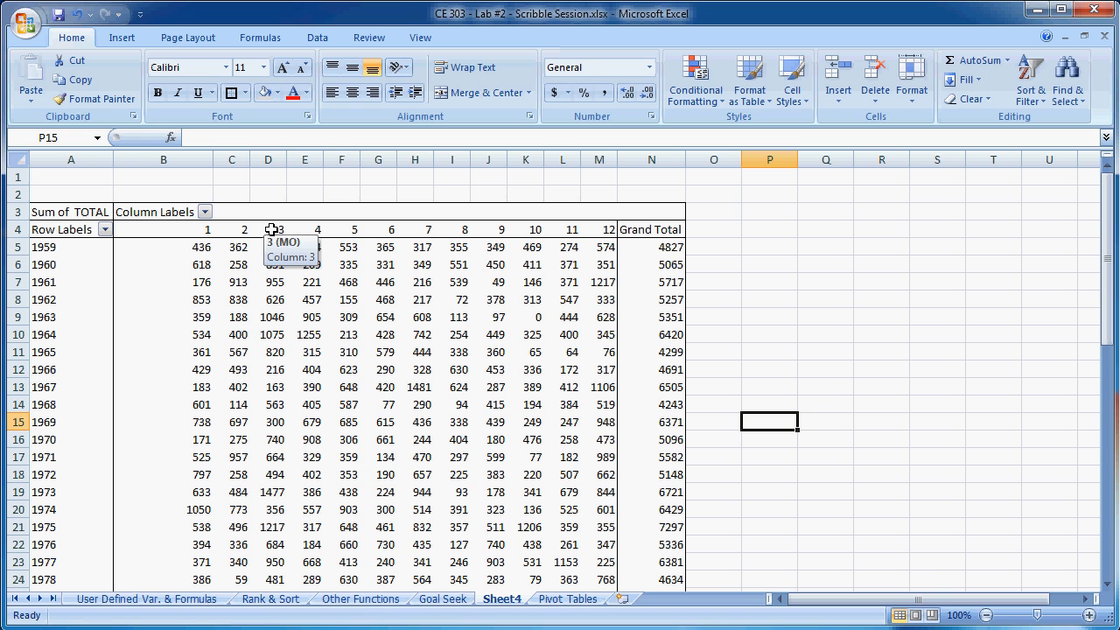
# Sort the pivot table's years by their Grand Total values from largest to smallest
pyautogui.click(658, 247)
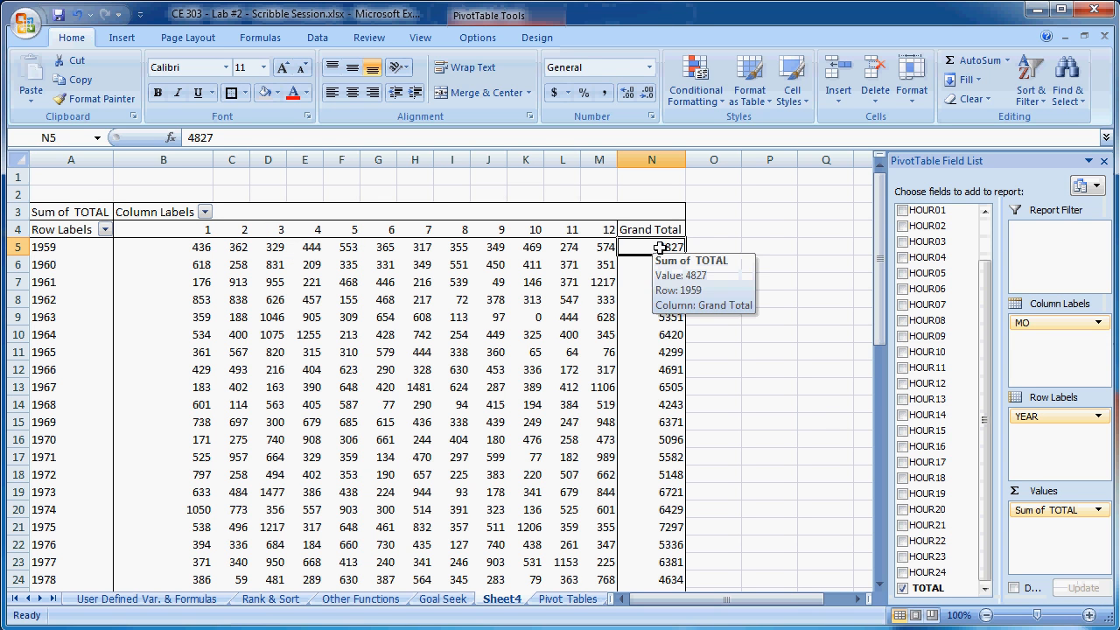
pyautogui.click(654, 265)
pyautogui.click(652, 246)
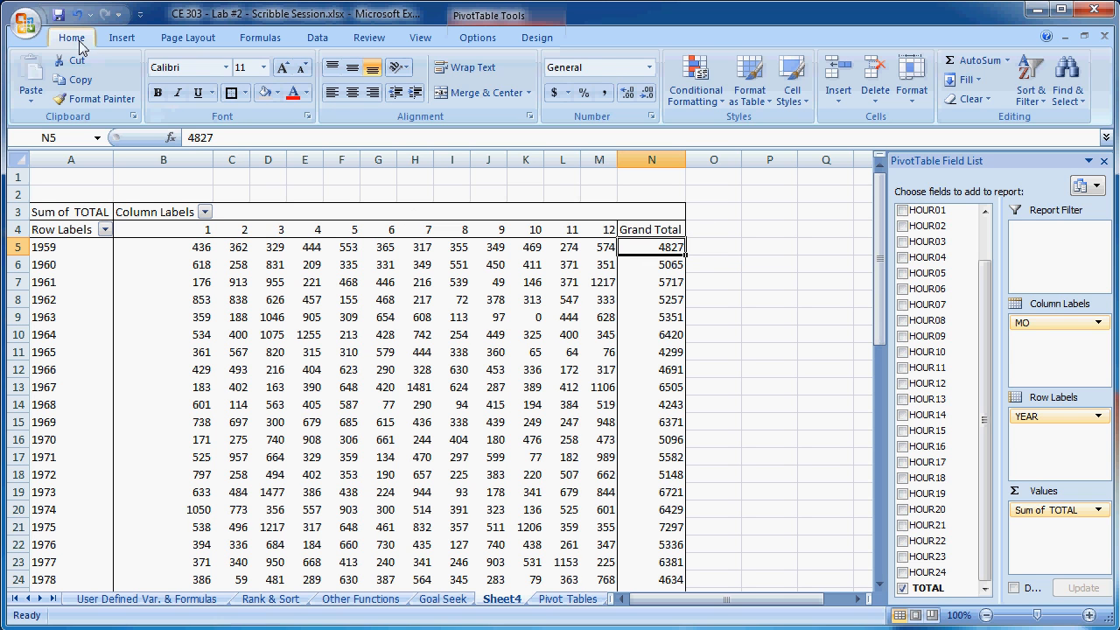
pyautogui.click(1047, 101)
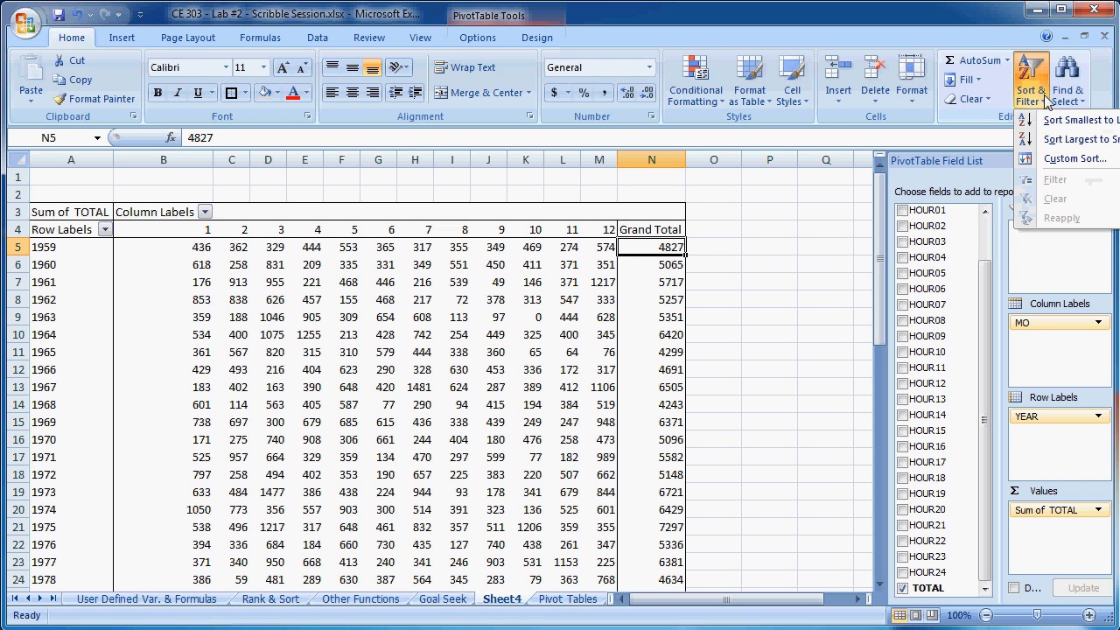
pyautogui.click(1055, 140)
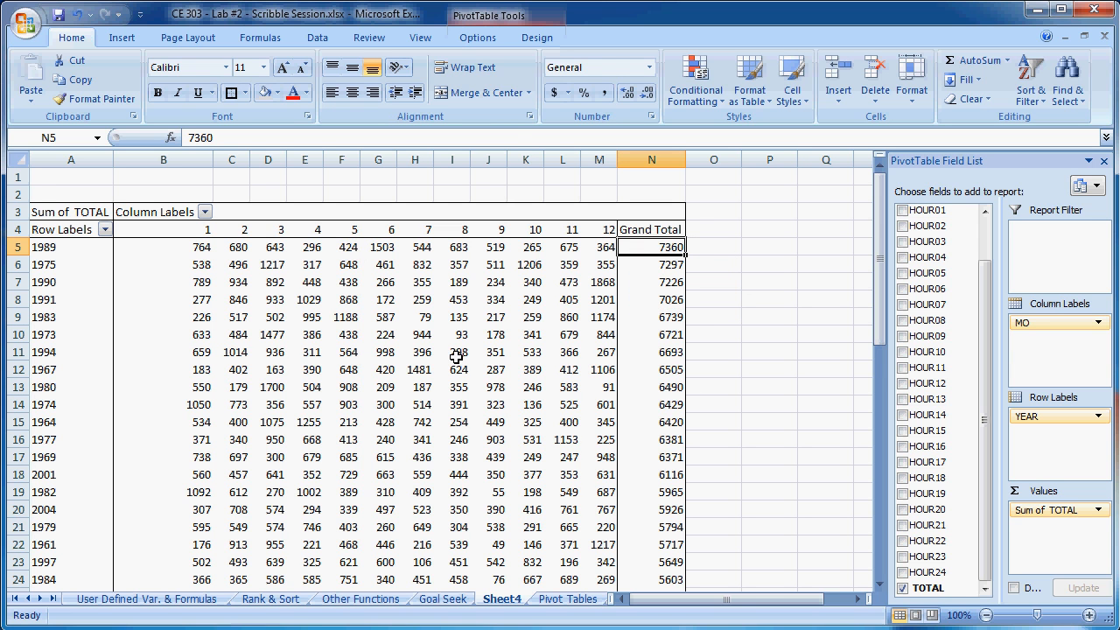
# Examine the sorted pivot table from the wettest to the driest years, including the monthly totals in the Grand Total row
pyautogui.moveTo(456, 357)
pyautogui.scroll(-14, 456, 357)
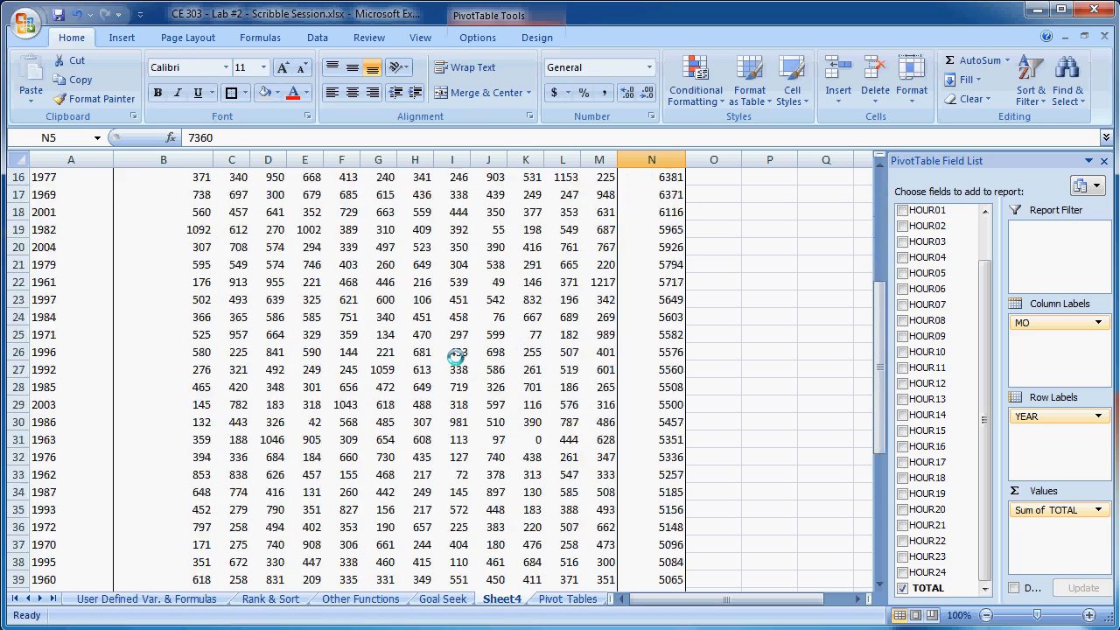
pyautogui.scroll(7, 456, 357)
pyautogui.scroll(6, 456, 357)
pyautogui.scroll(-13, 456, 357)
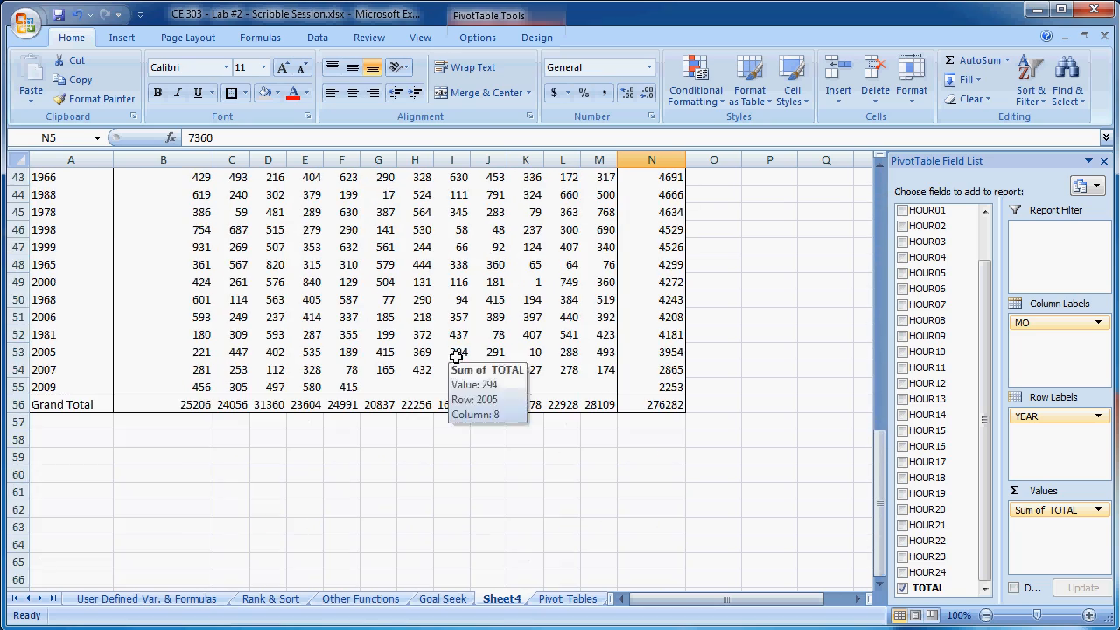
pyautogui.scroll(1, 289, 350)
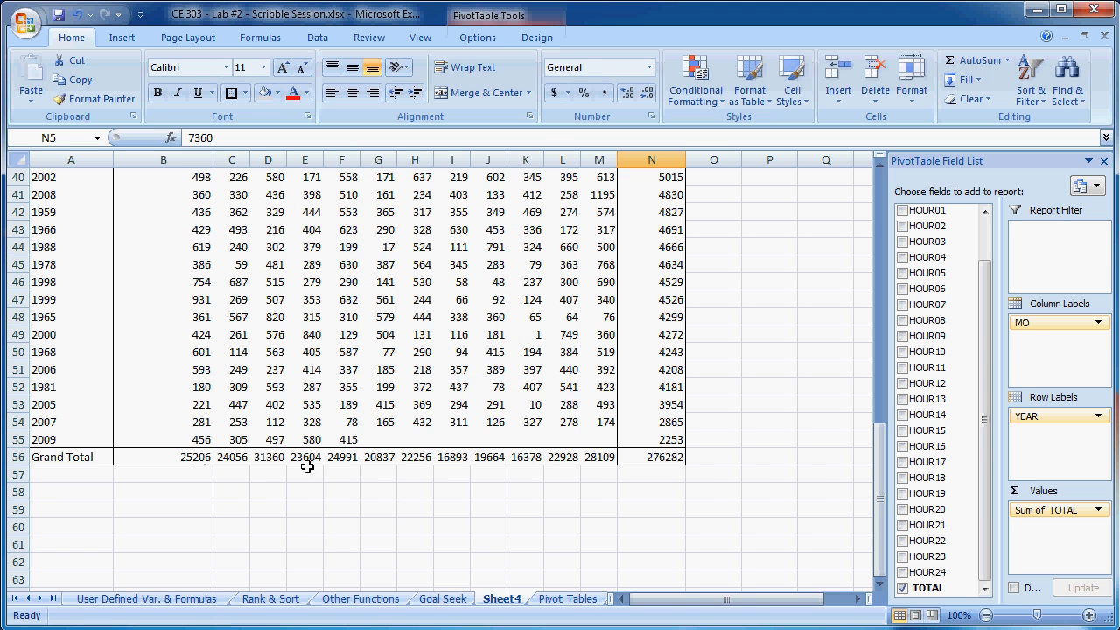
pyautogui.scroll(13, 643, 419)
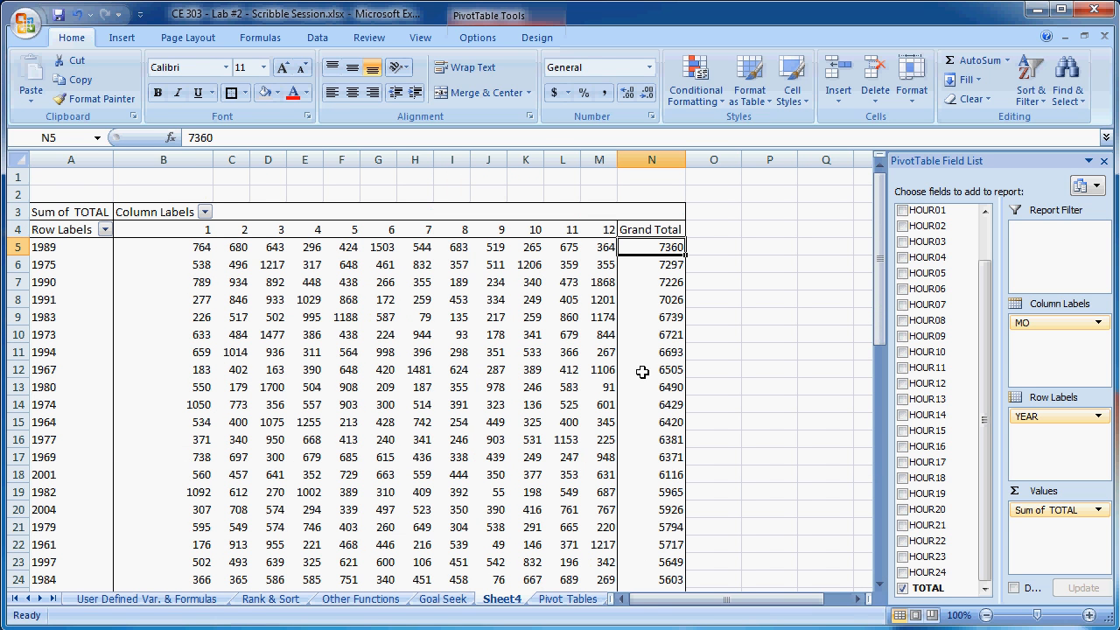
pyautogui.moveTo(453, 229)
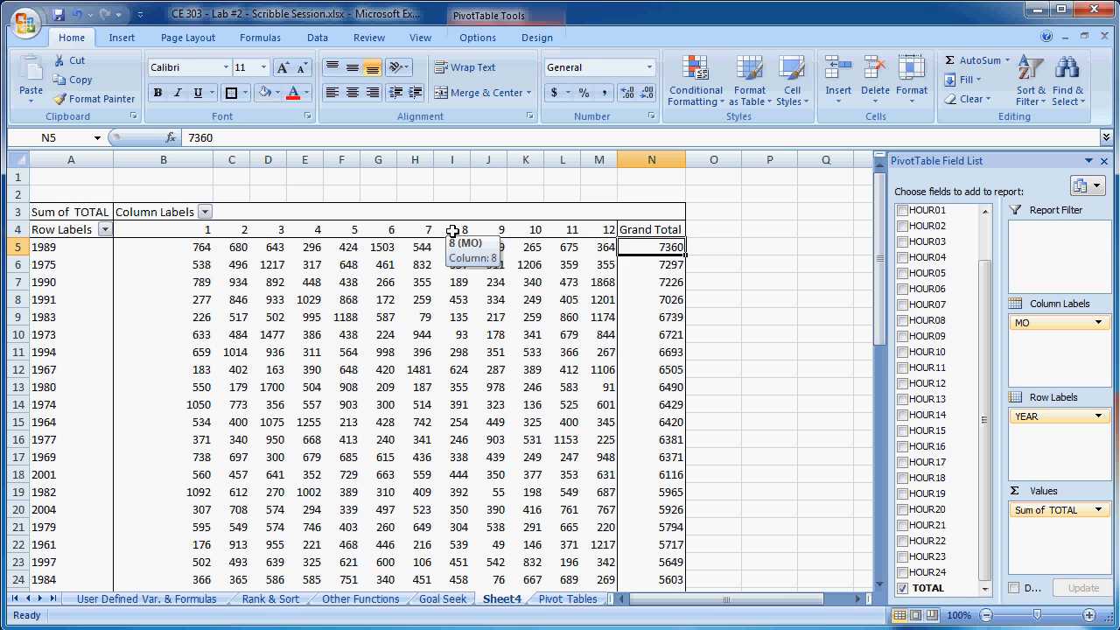